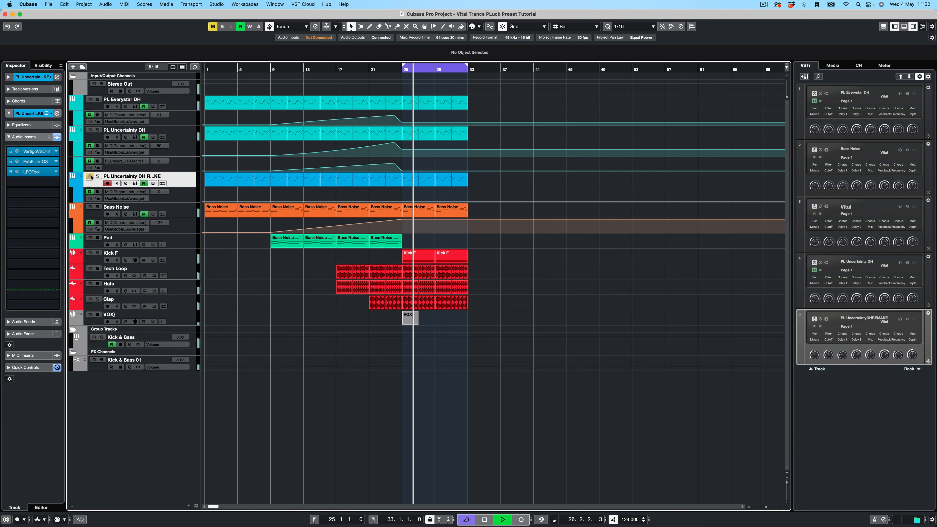
- Solo the PL Uncertainty DH remake track and play a brief stretch from bar 25
key(h)
key(h)
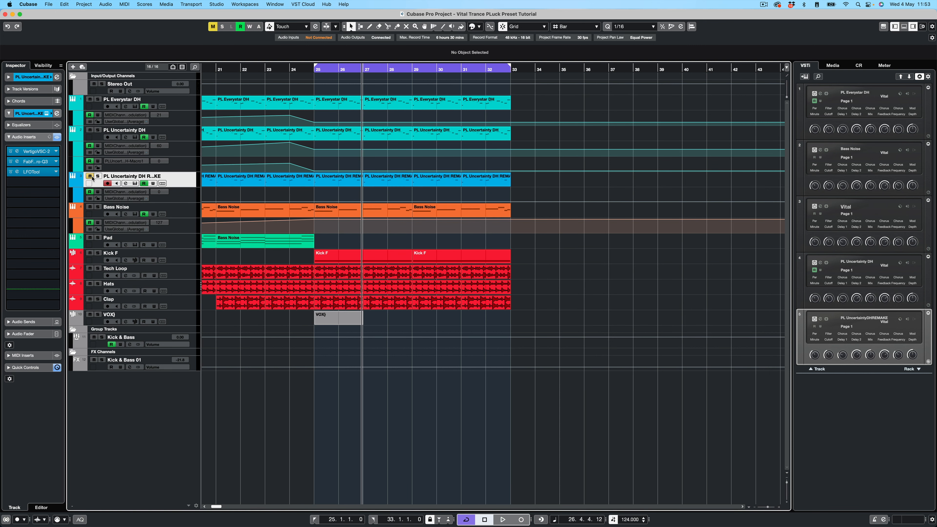
click(90, 176)
click(98, 177)
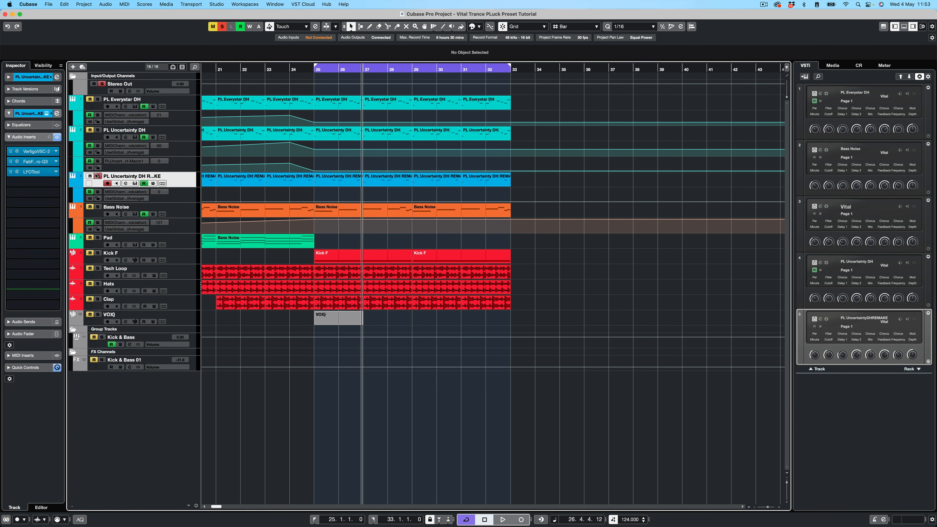
key(space)
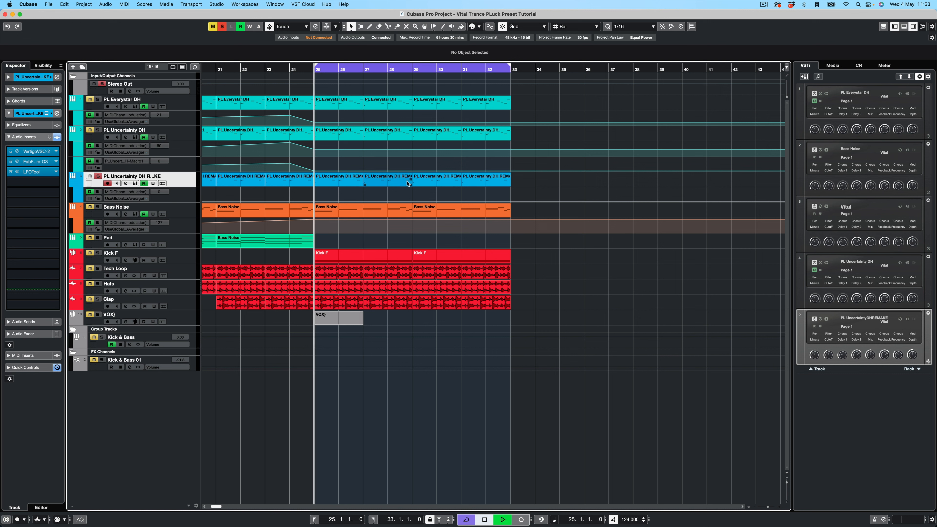
key(space)
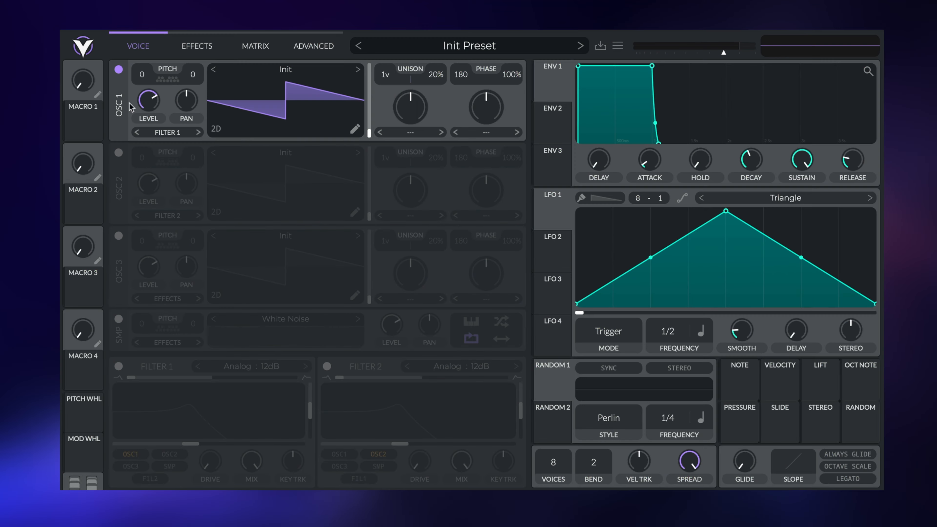
- Enable oscillators 2 and 3, route both to Filter 1, and set oscillators 1 and 2 to 16 unison voices
click(118, 152)
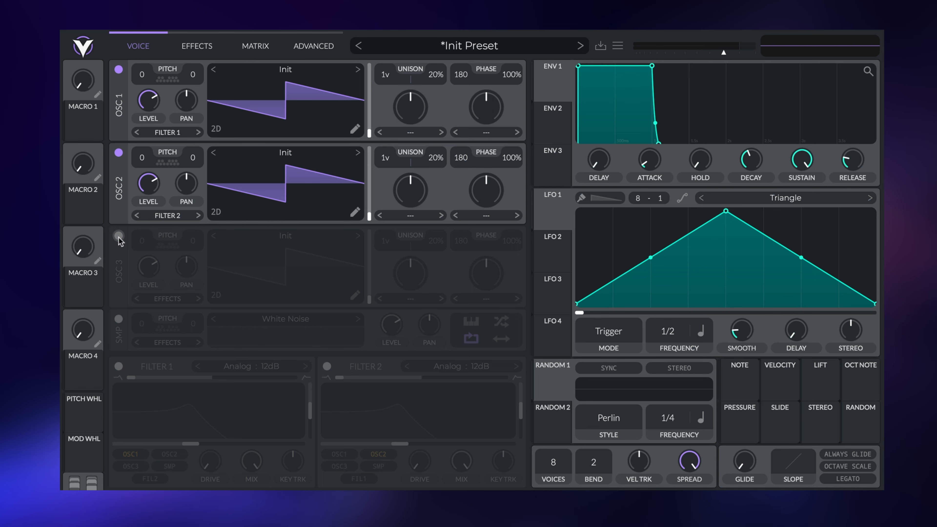
click(119, 235)
click(185, 300)
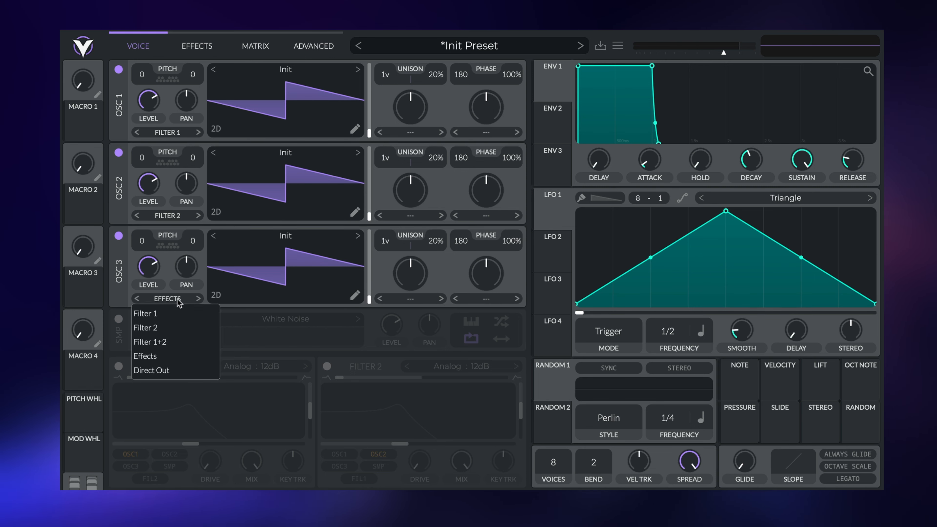
click(170, 313)
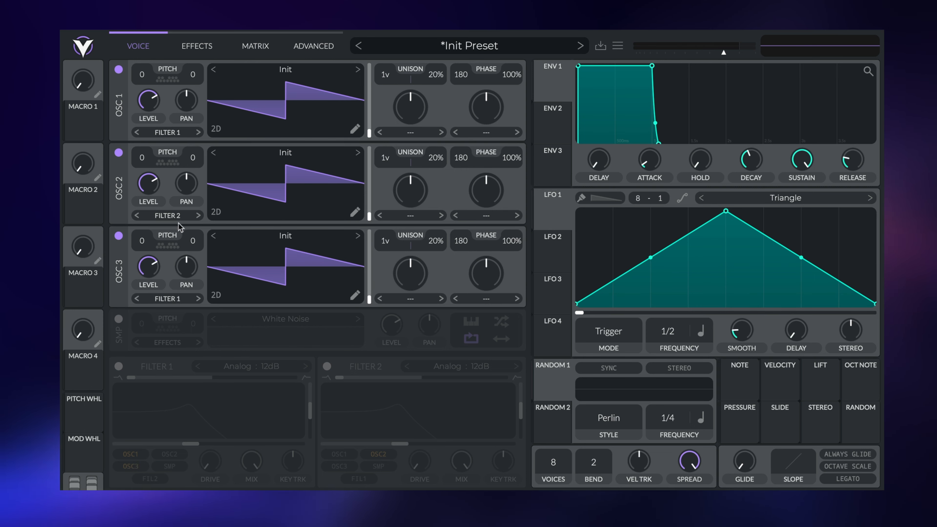
click(178, 216)
click(176, 238)
drag(384, 75, 379, 41)
drag(386, 159, 383, 125)
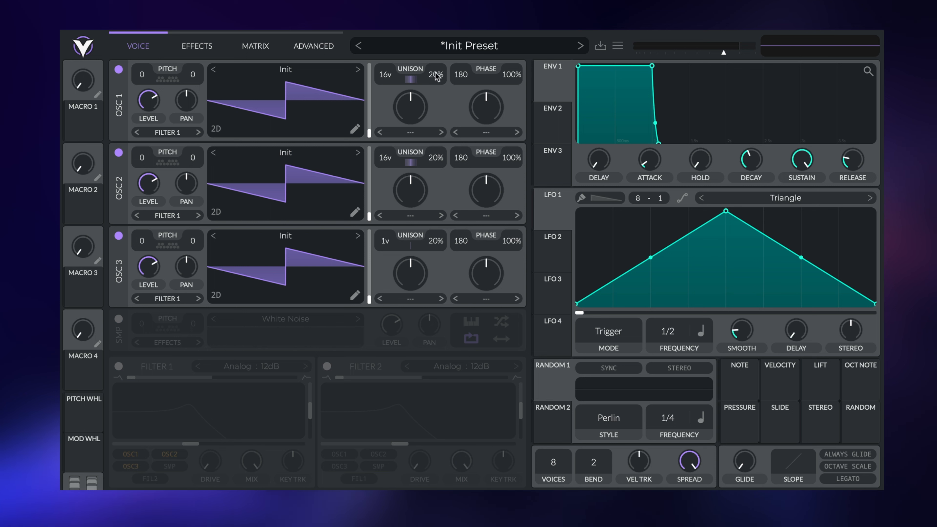
- Set oscillators 1 and 2 unison detune to 6%, oscillator 2 phase to 0, and enable Filter 1
drag(438, 77, 438, 86)
drag(434, 164, 434, 177)
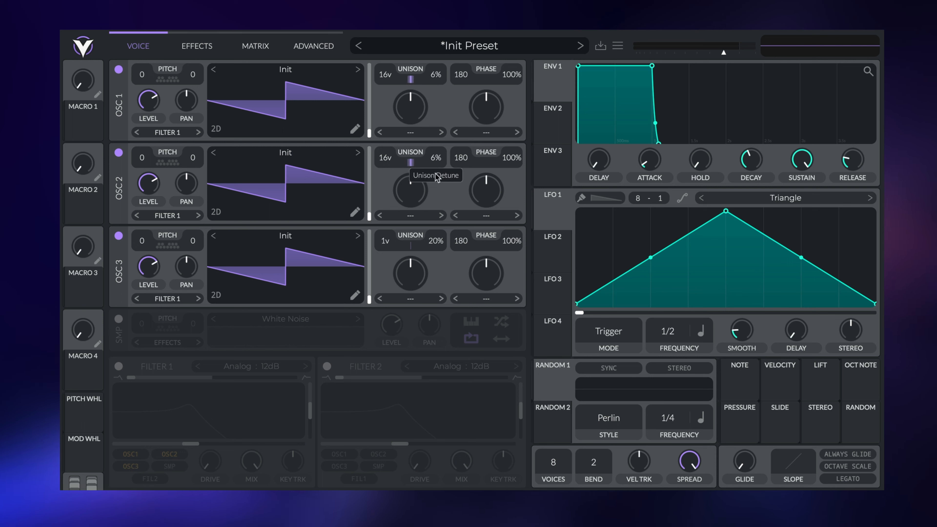
drag(462, 155, 460, 269)
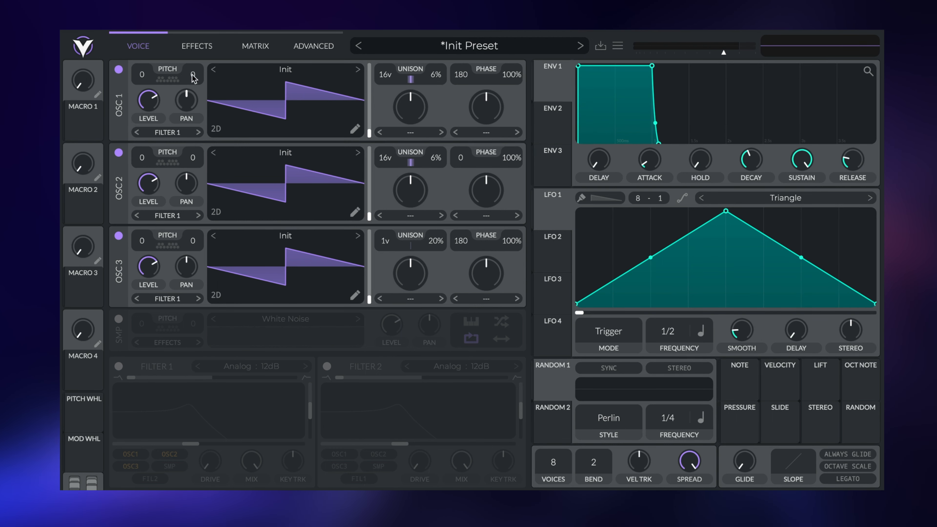
click(119, 367)
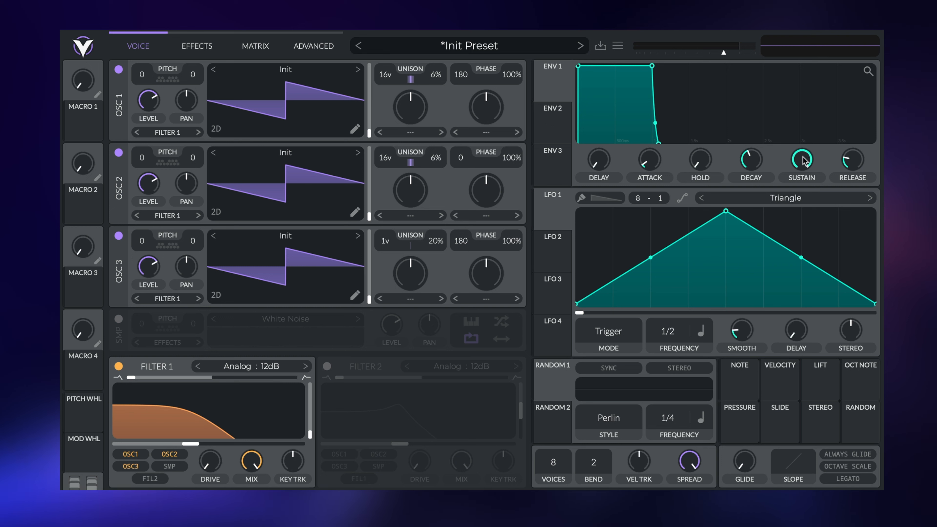
- Set ENV 1 sustain to 0.316 and release to 2.338 seconds
drag(804, 160, 804, 196)
drag(861, 166, 861, 150)
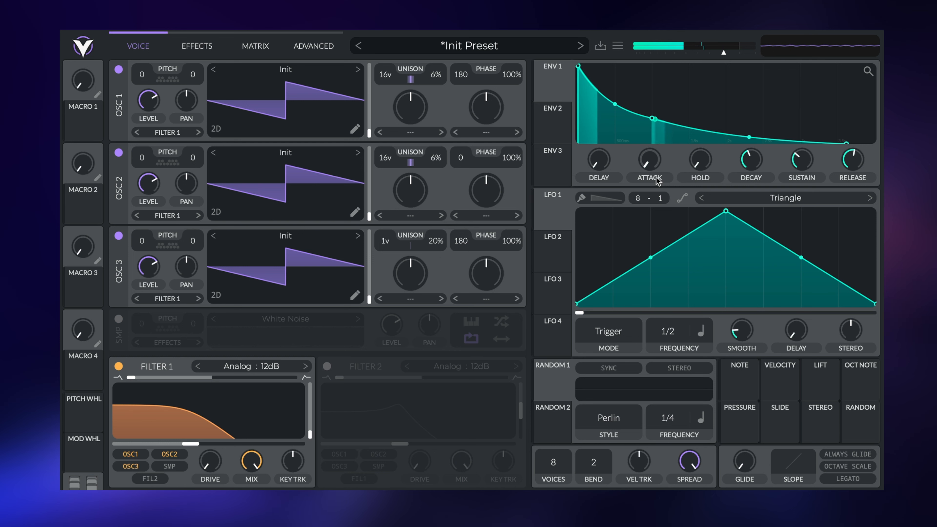
- Route ENV 2 to Filter 1 cutoff with a 3.054 s decay and 3.429 s release
click(564, 127)
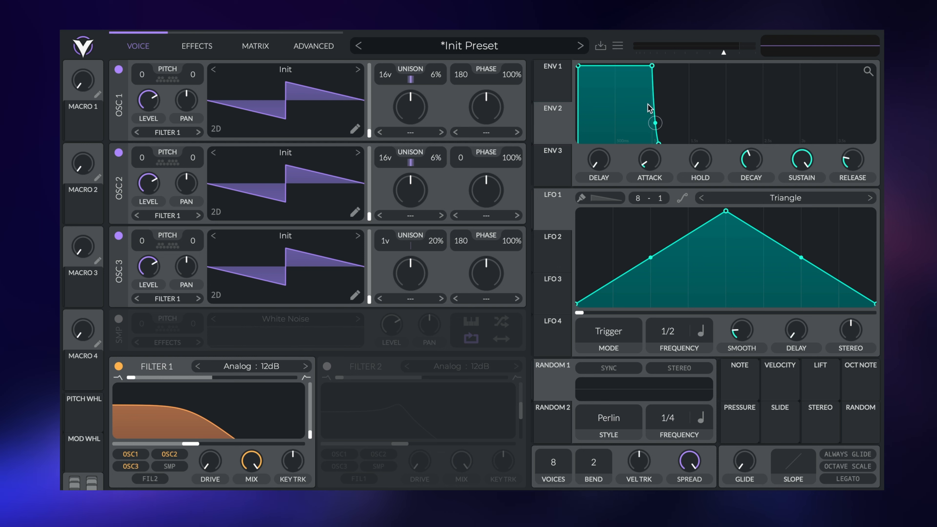
drag(559, 127, 168, 401)
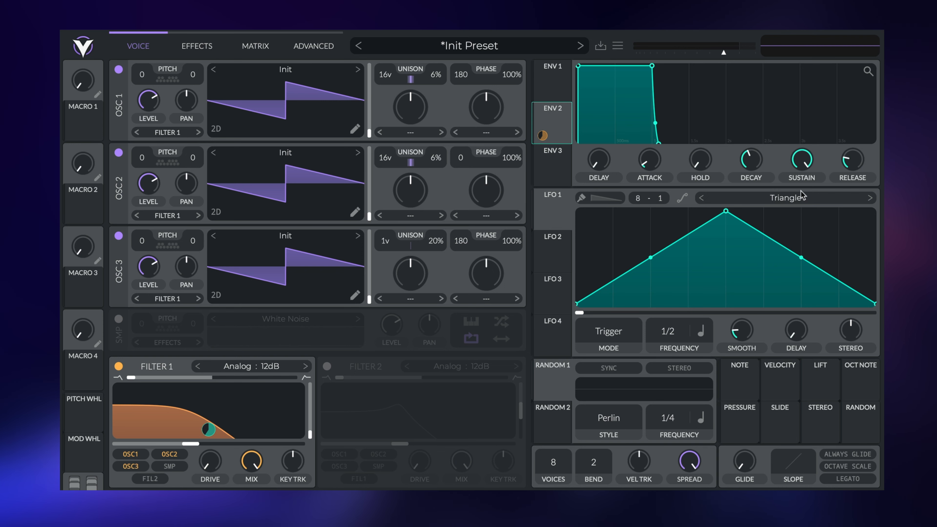
drag(755, 164, 799, 195)
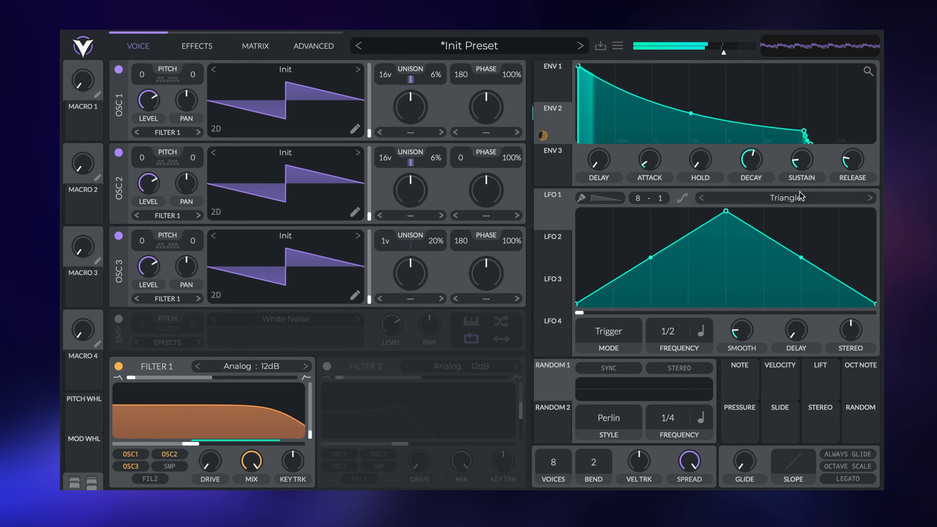
drag(852, 160, 862, 147)
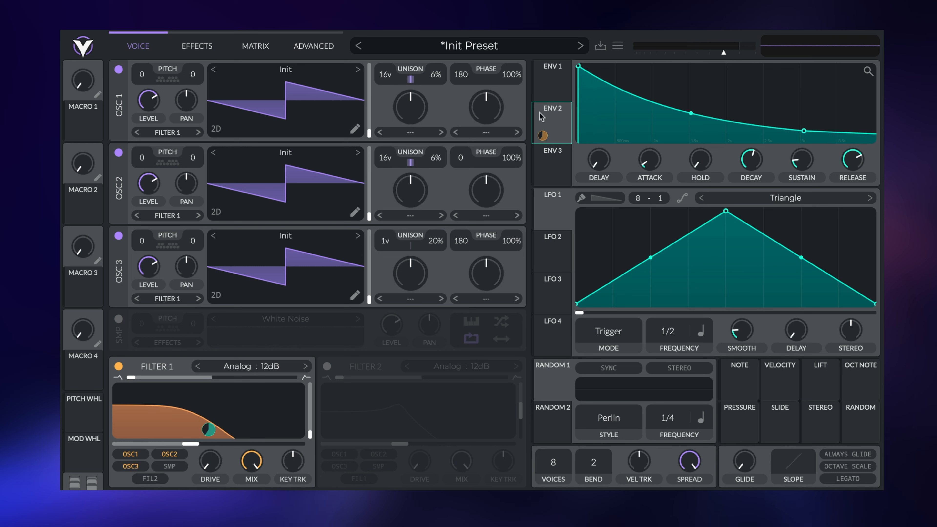
click(558, 152)
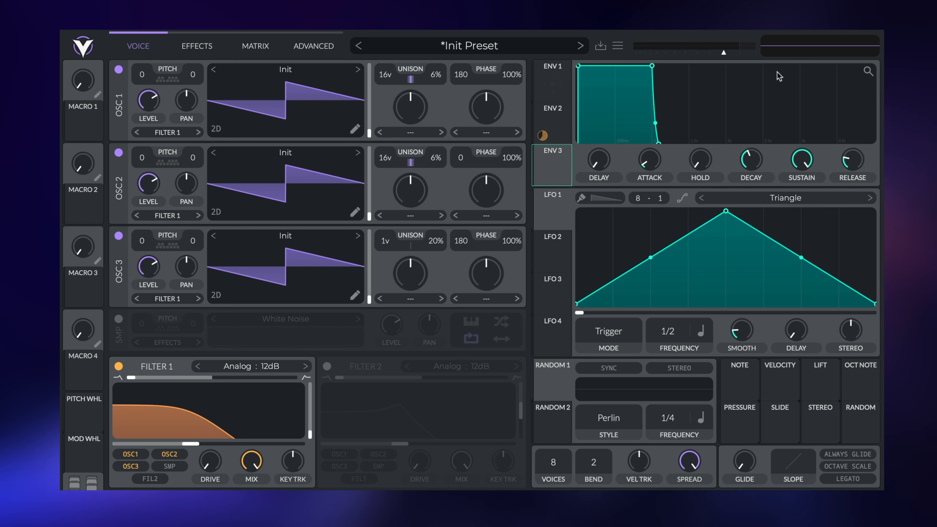
- Set ENV 3 decay to 0.915 seconds and release to 2.406 seconds
drag(750, 162, 790, 192)
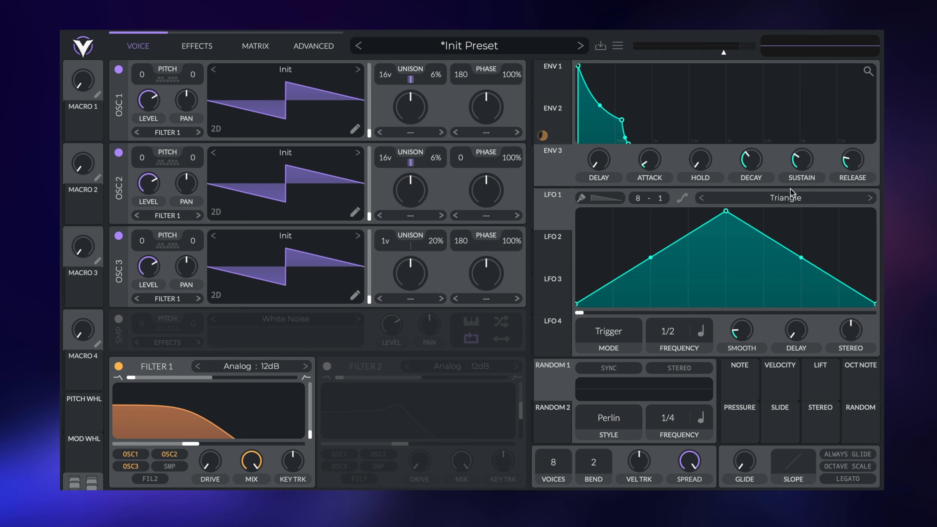
drag(856, 169, 860, 153)
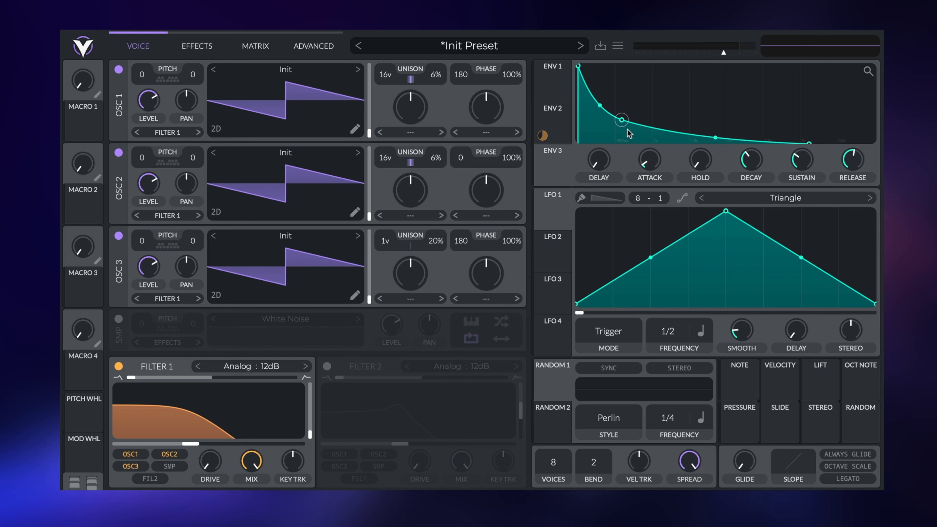
click(558, 77)
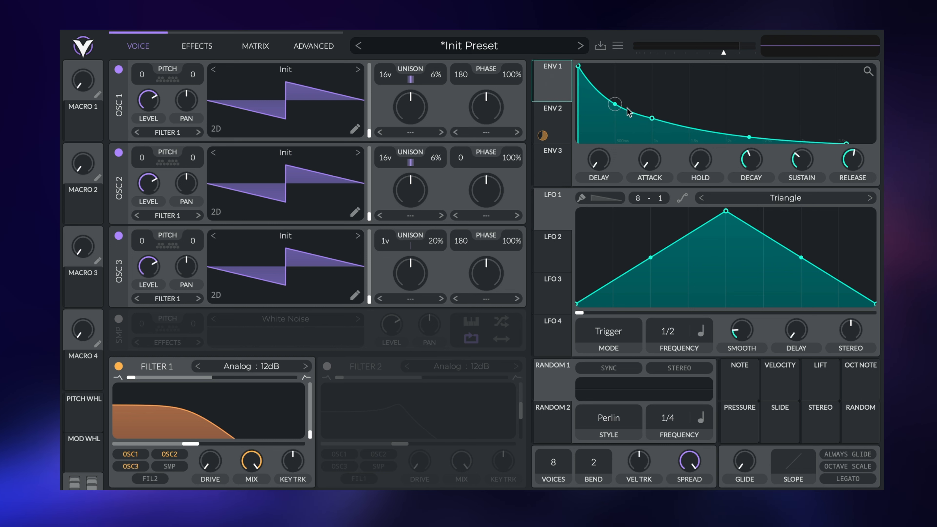
click(563, 152)
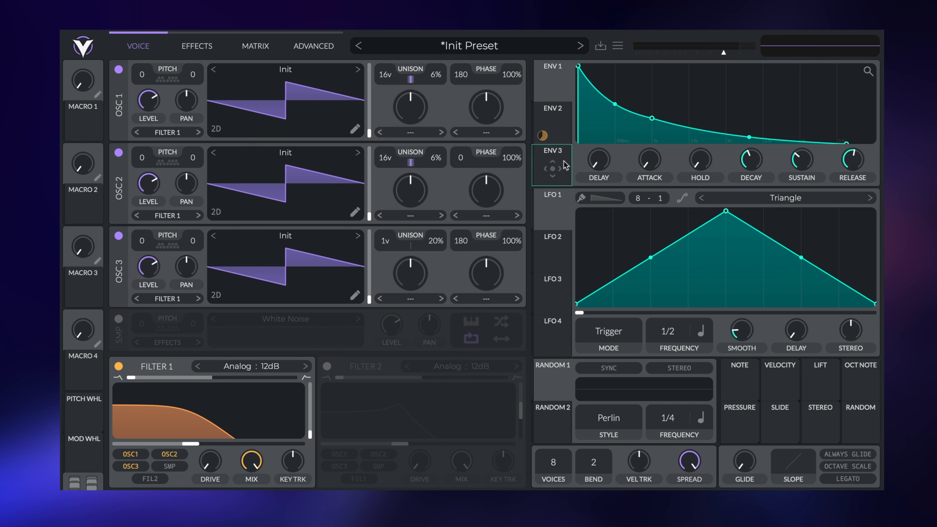
- Route ENV 3 to Filter 1 cutoff and link Macro 1 to that modulation amount
mouse_move(534, 169)
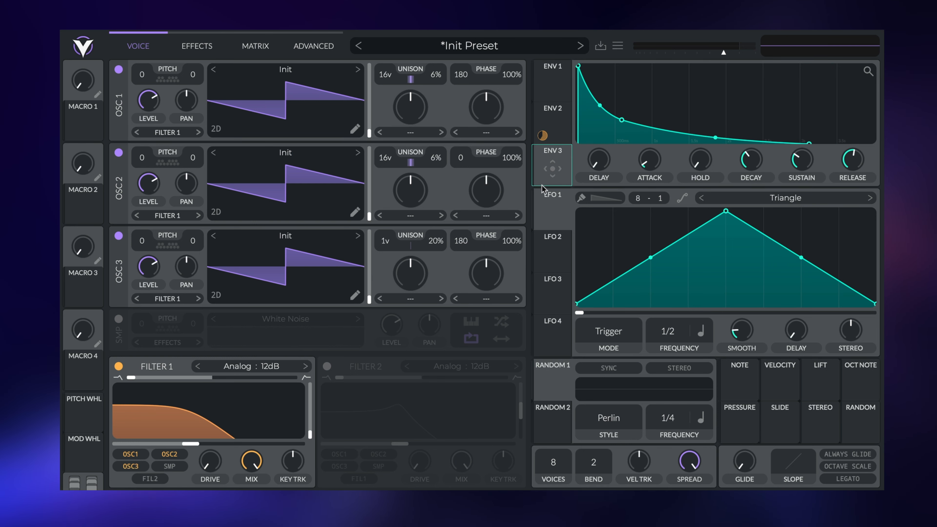
drag(552, 169, 282, 410)
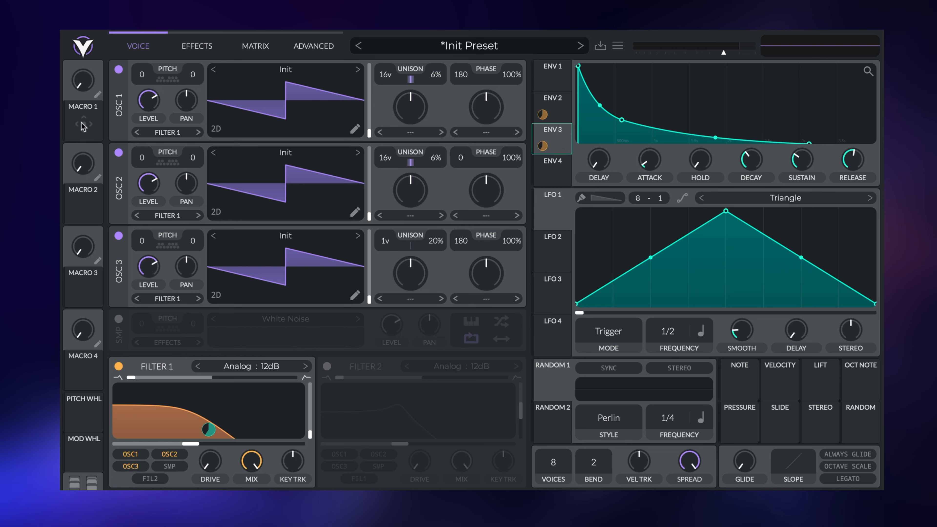
drag(83, 124, 542, 146)
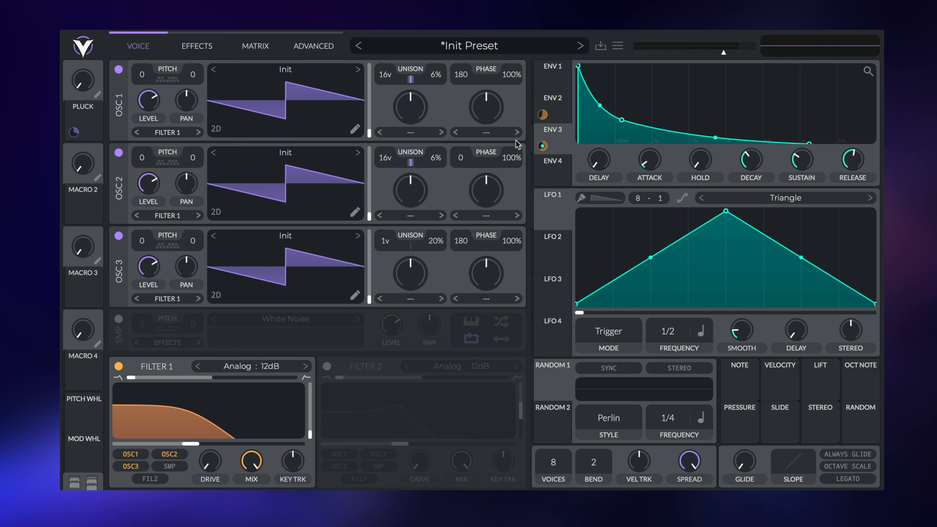
- Reduce ENV 2's Filter 1 cutoff modulation to 42.44 and raise the PLUCK macro to about 0.237
drag(542, 114, 542, 134)
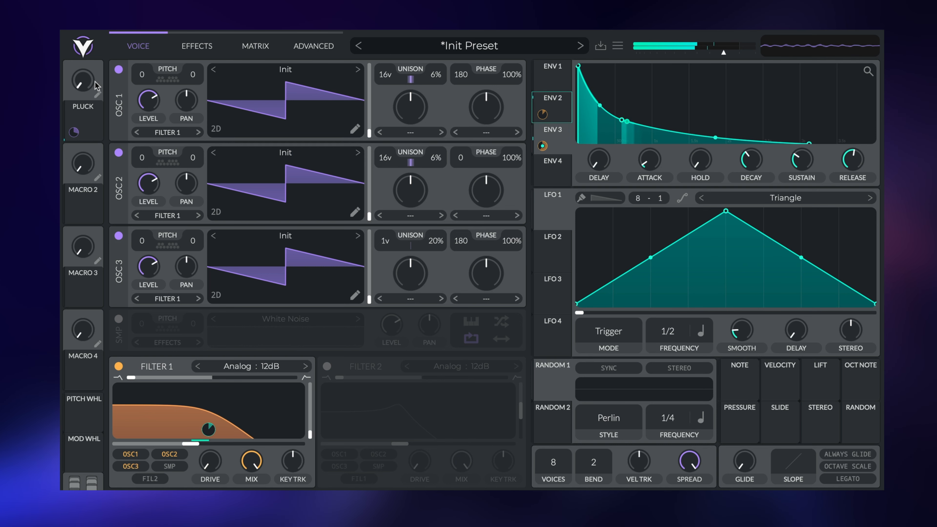
mouse_move(85, 81)
drag(86, 80, 98, 114)
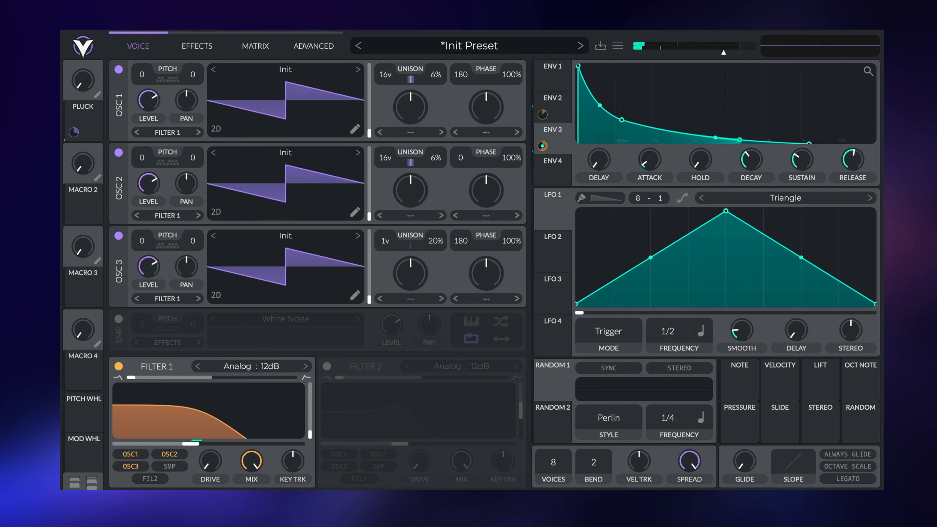
click(561, 106)
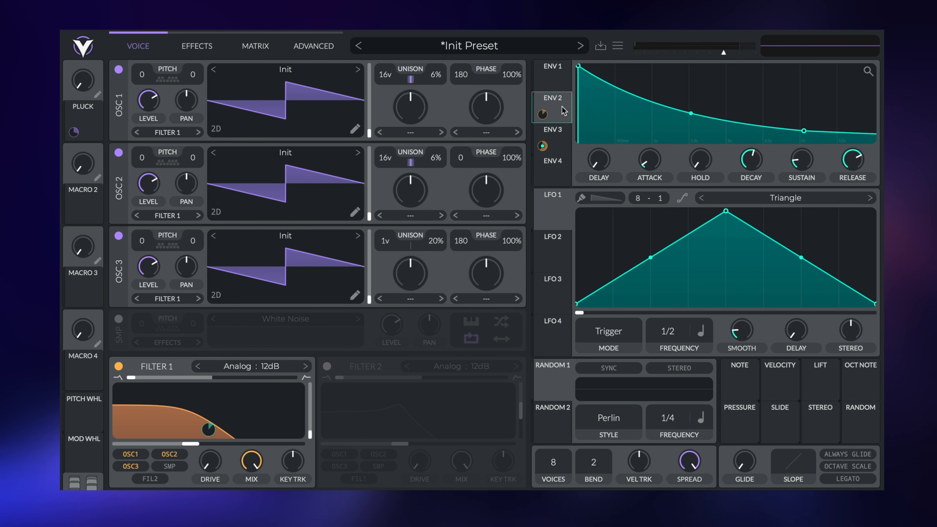
click(552, 139)
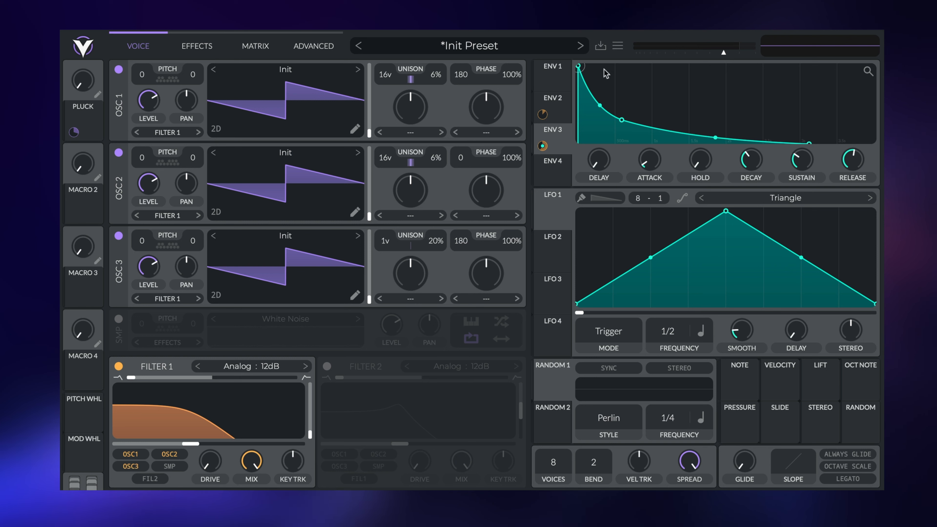
- Compare the three envelope curves and shorten ENV 2's release to 0.666 seconds
click(536, 78)
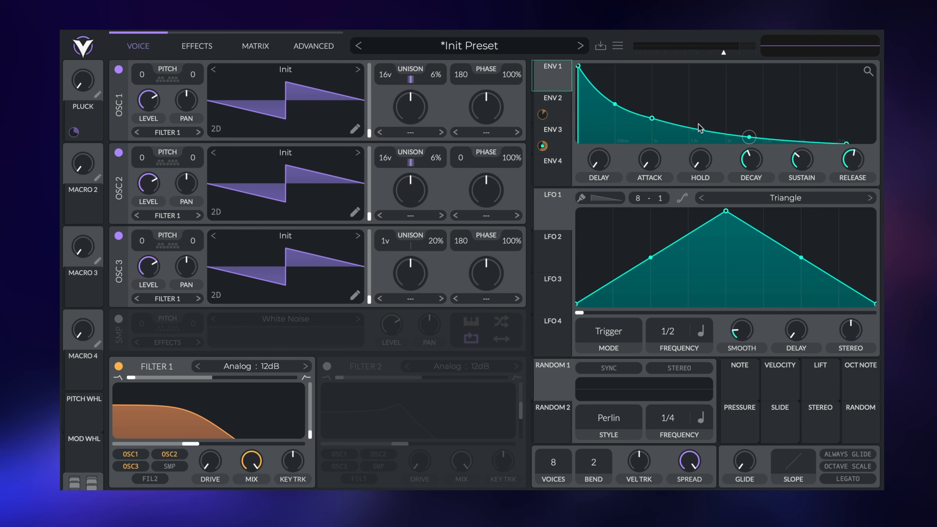
click(564, 107)
click(564, 143)
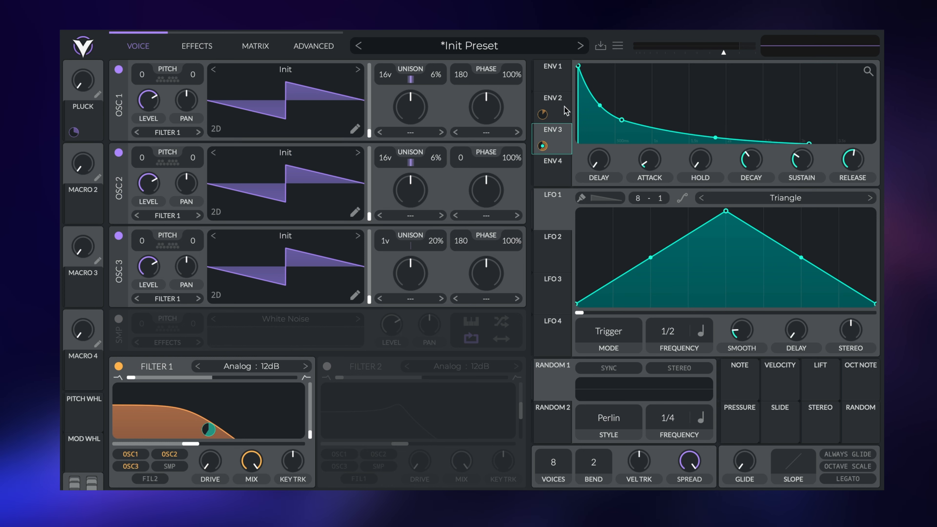
click(566, 110)
click(565, 142)
click(563, 117)
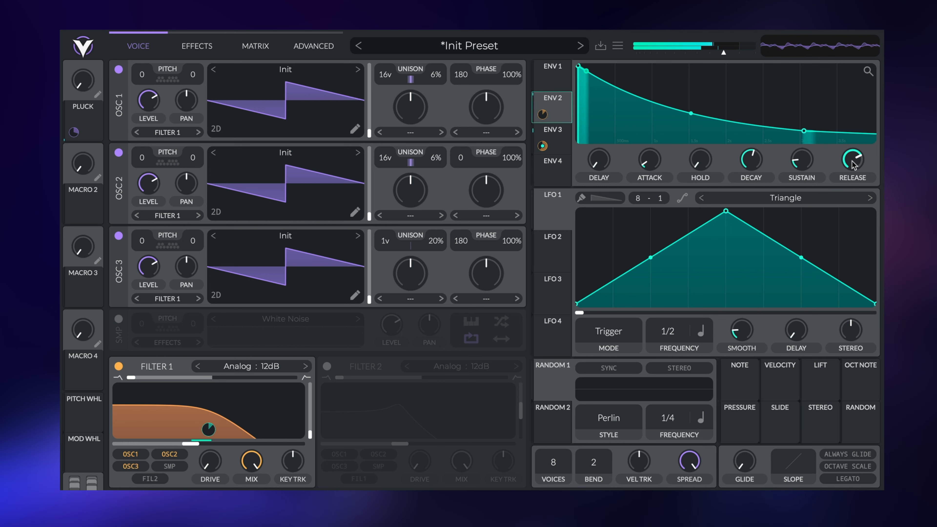
mouse_move(855, 165)
mouse_down()
mouse_move(853, 195)
mouse_move(856, 167)
mouse_up()
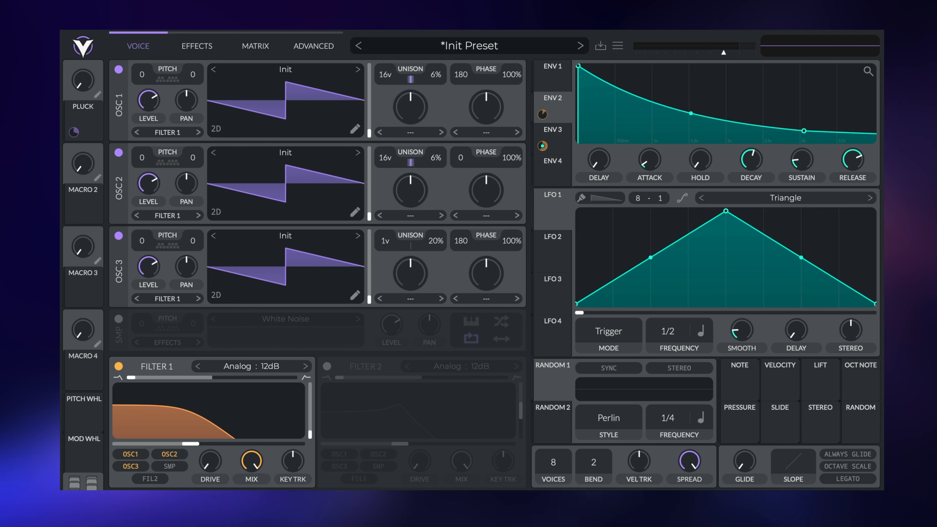
- Raise the PLUCK macro to about 0.64, transpose oscillator 3 to -12, and lower its level to near silent
drag(82, 80, 81, 44)
drag(142, 244, 142, 249)
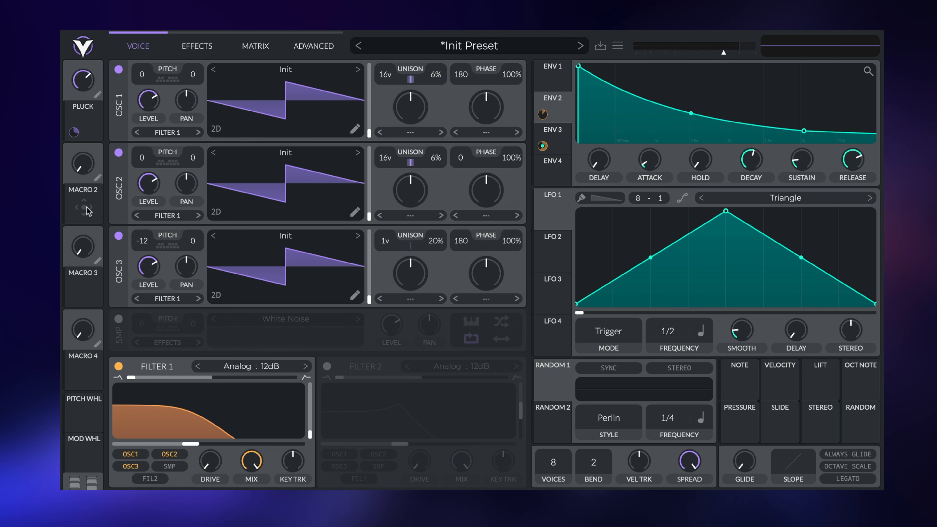
drag(149, 266, 120, 265)
- Assign Macro 2 to oscillator 3's level at 0.810 amount and rename it OCTAVE
drag(73, 215, 148, 267)
drag(76, 217, 76, 230)
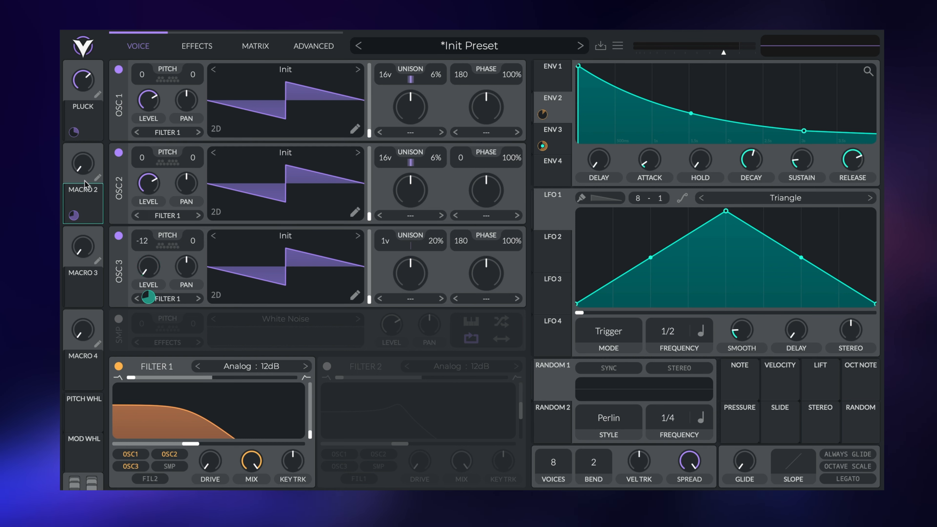
drag(85, 168, 82, 248)
text(OCTAVE)
key(Return)
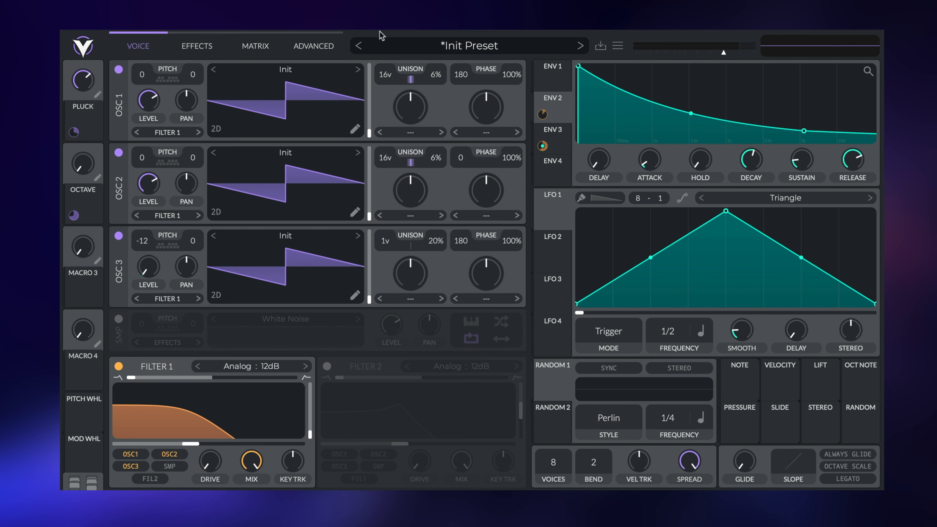
- Enable the Delay, Reverb and Distortion effects
click(193, 45)
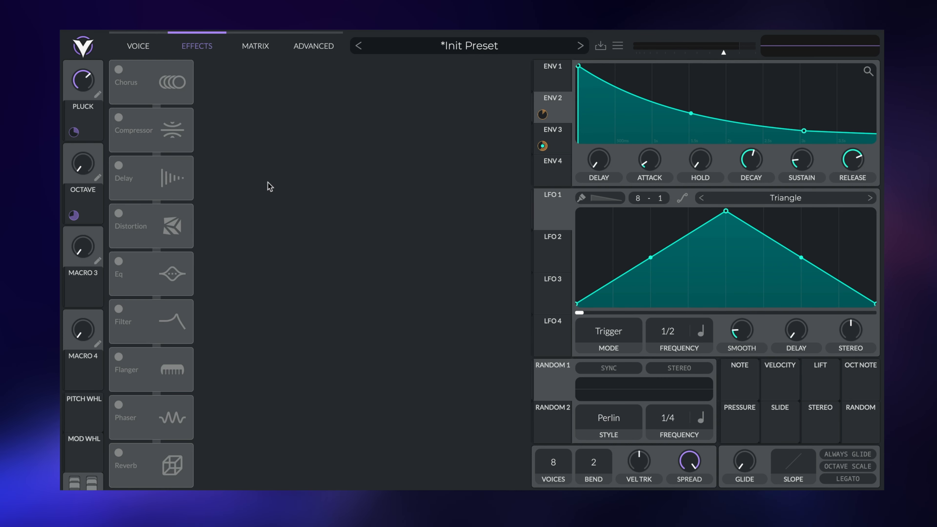
click(124, 196)
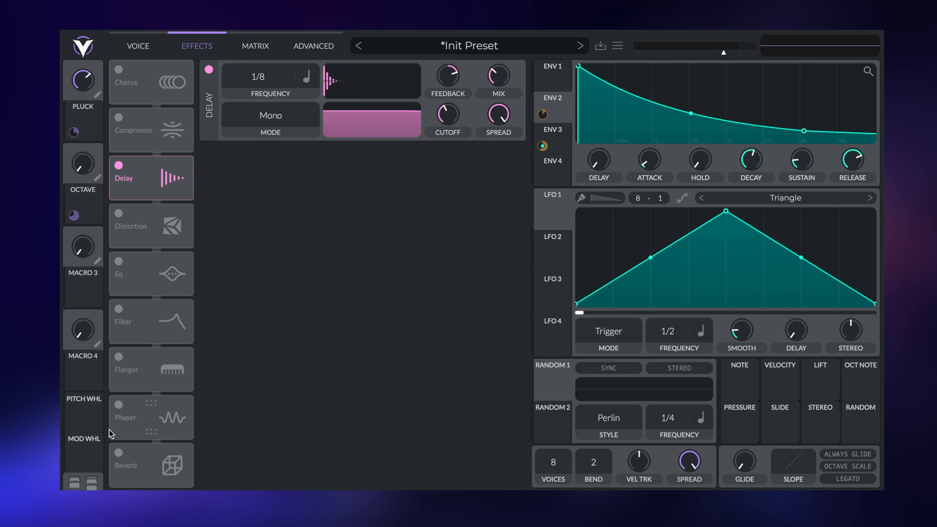
click(119, 453)
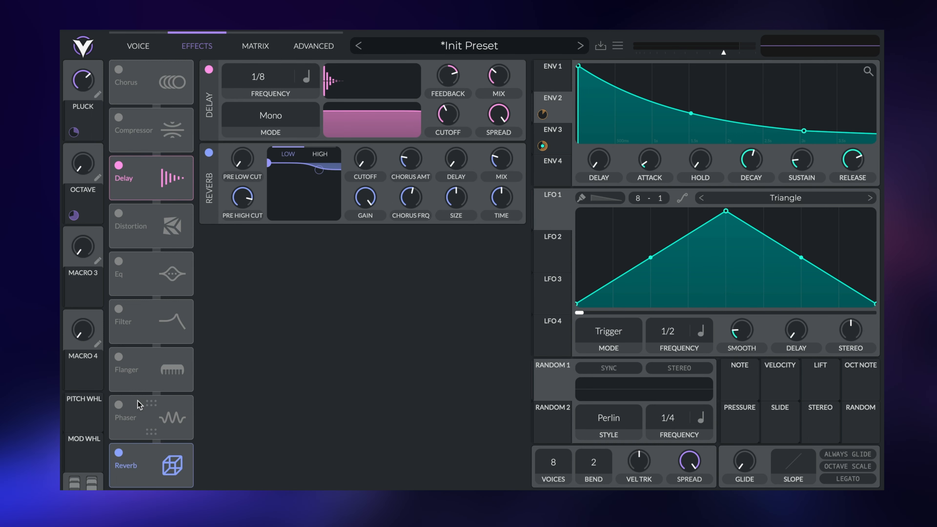
click(123, 217)
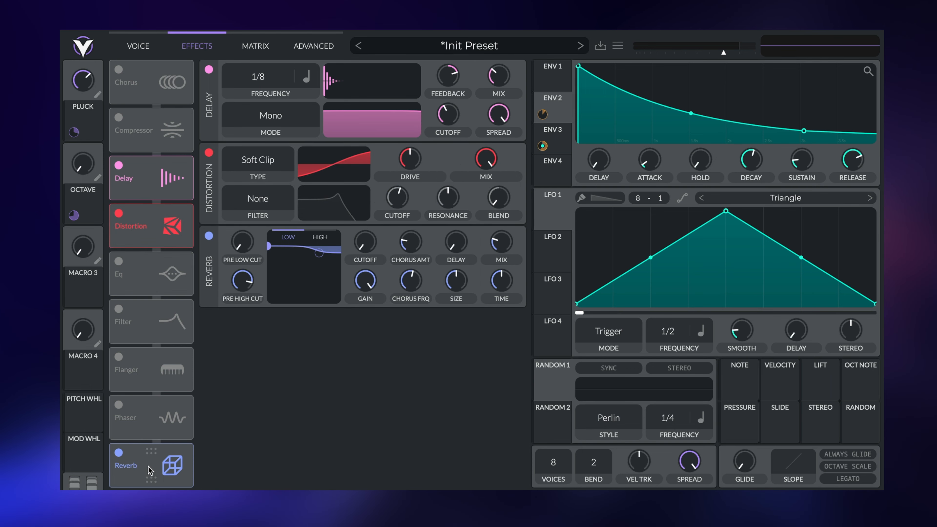
- Order the chain Reverb, Delay, Distortion, then switch Delay and Distortion off
drag(148, 469, 133, 68)
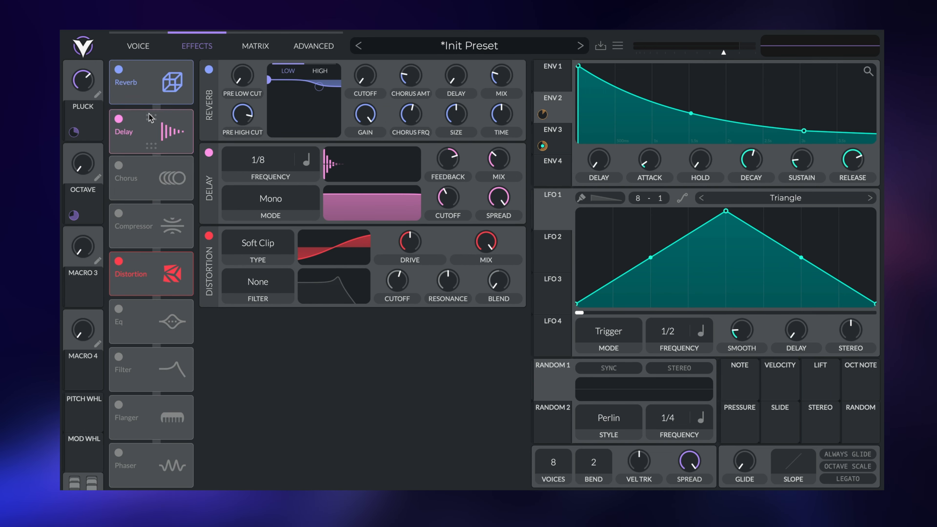
drag(151, 283, 156, 179)
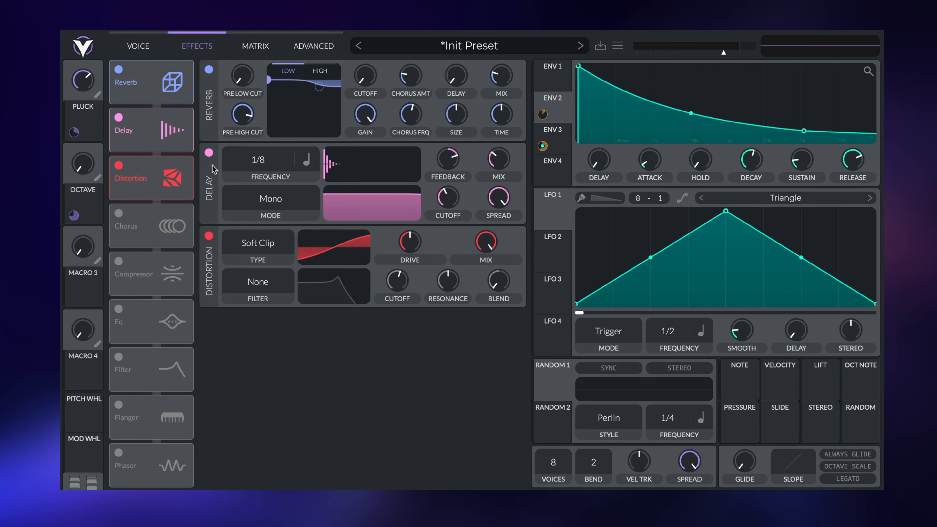
click(208, 153)
click(209, 235)
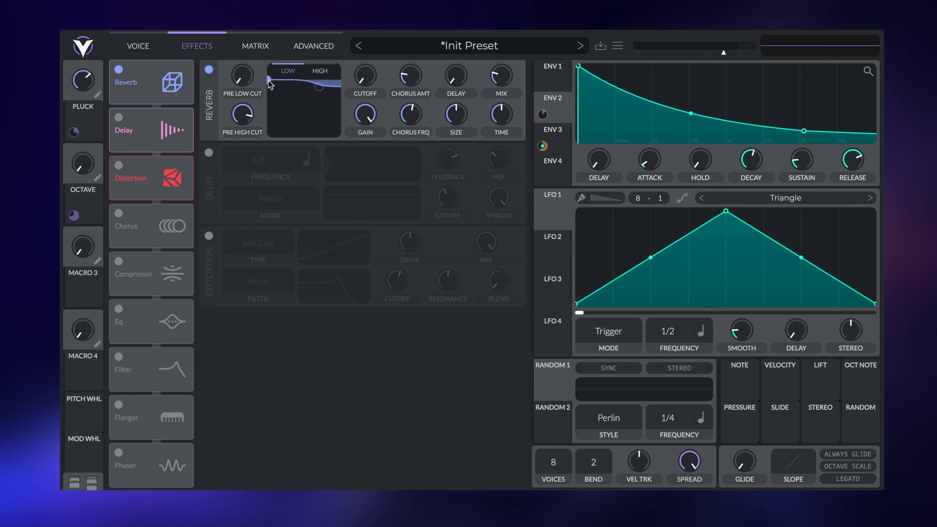
- Cut reverb lows below about 87 Hz, lengthen its tail, enlarge its size, and A/B the reverb on and off
drag(269, 80, 291, 126)
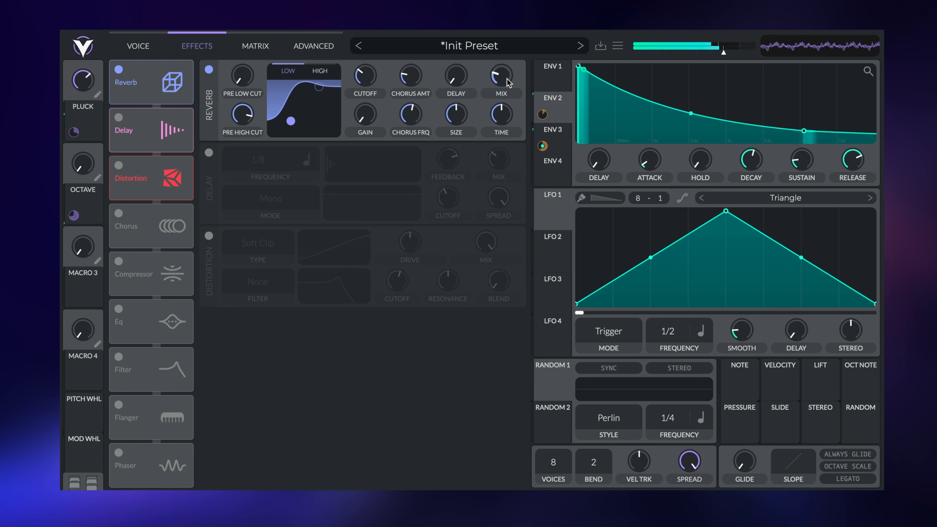
mouse_move(505, 78)
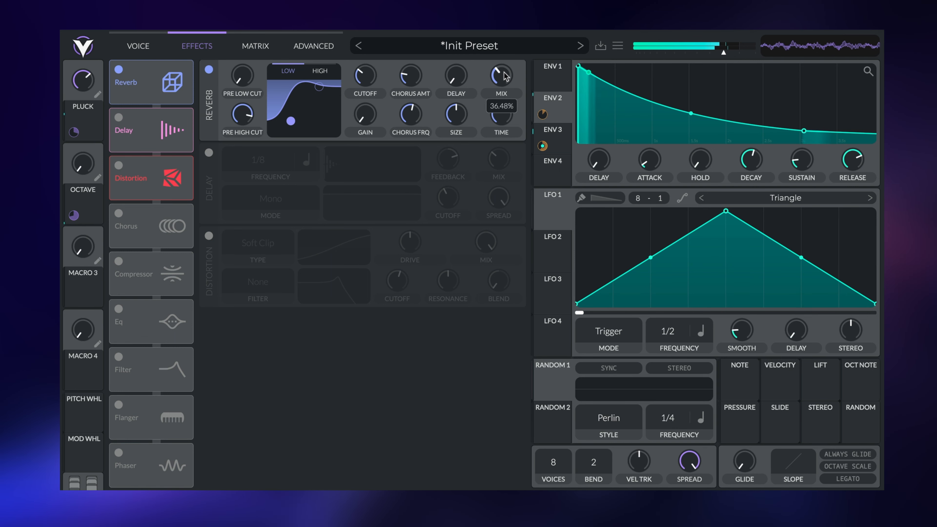
mouse_move(508, 100)
scroll(507, 100, up, 2)
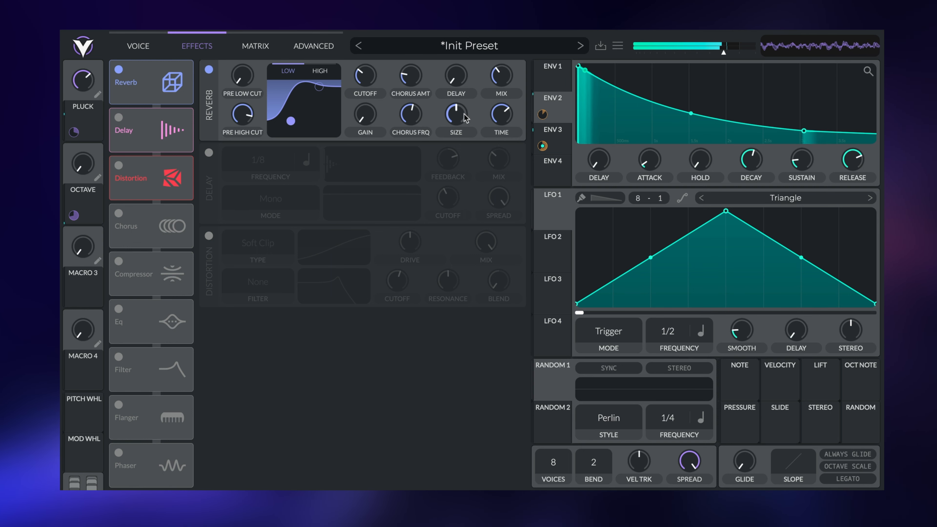
drag(465, 117, 466, 97)
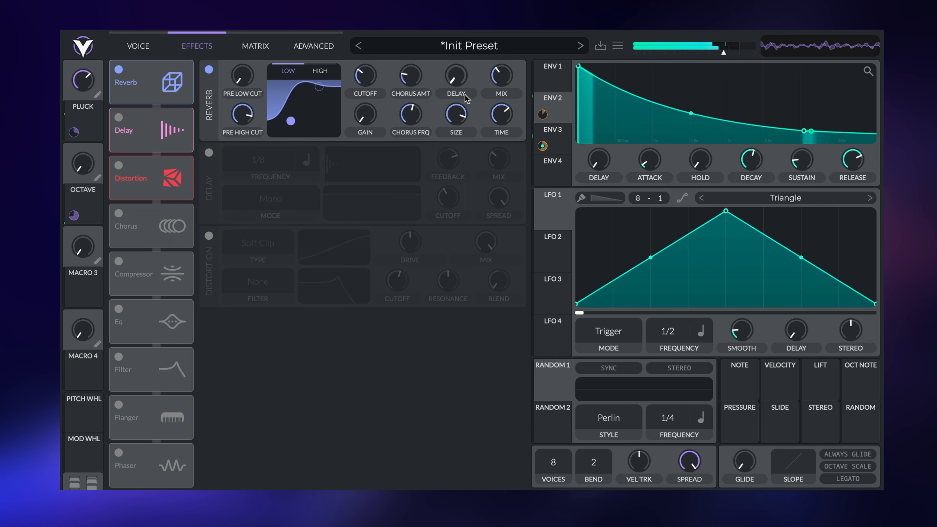
click(208, 70)
click(208, 69)
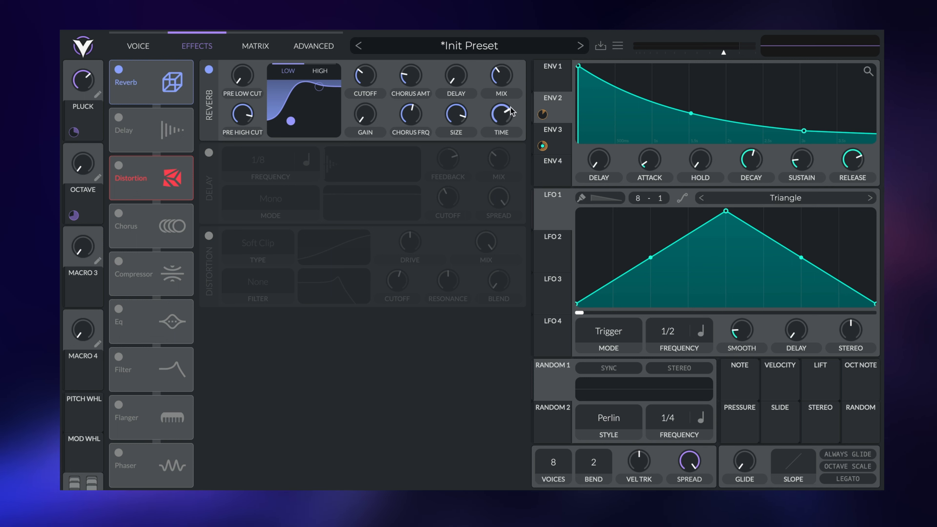
- Re-enable the delay in Stereo mode with a 1/2 left echo and dotted 1/4 right echo
click(119, 118)
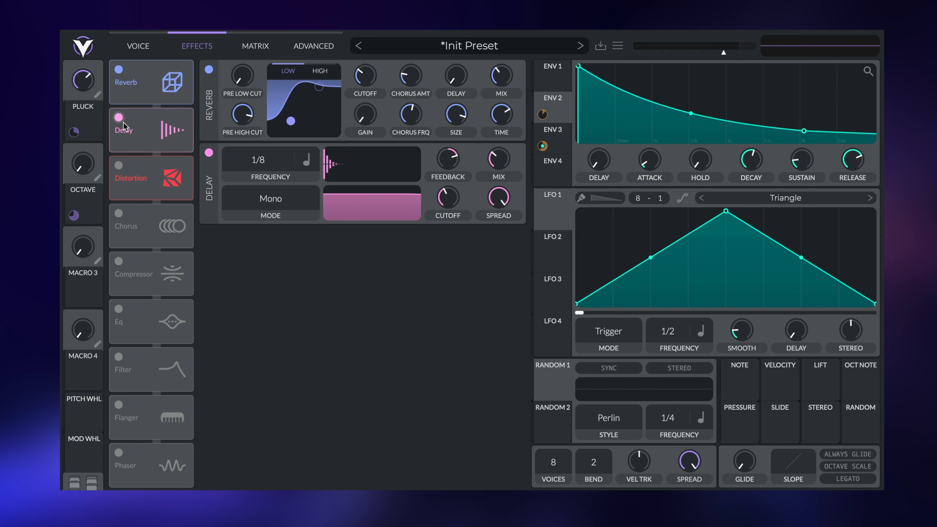
click(285, 201)
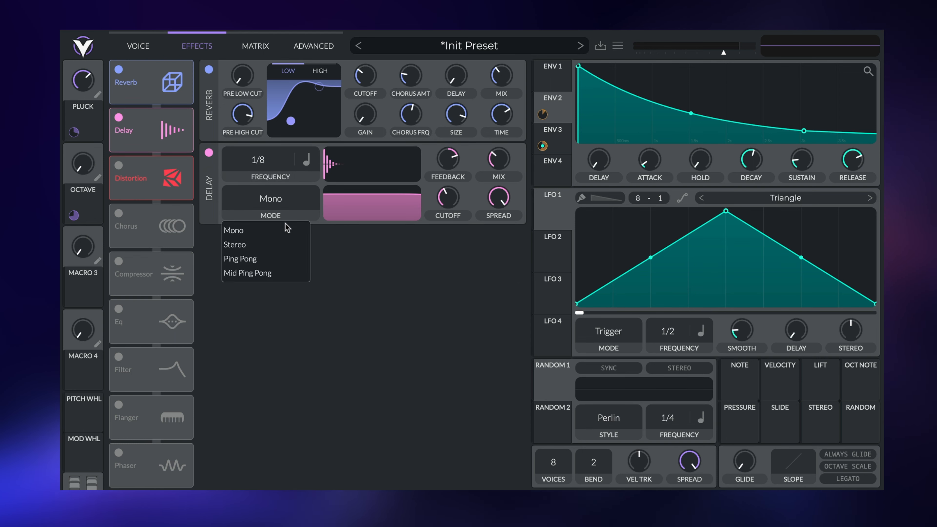
click(281, 244)
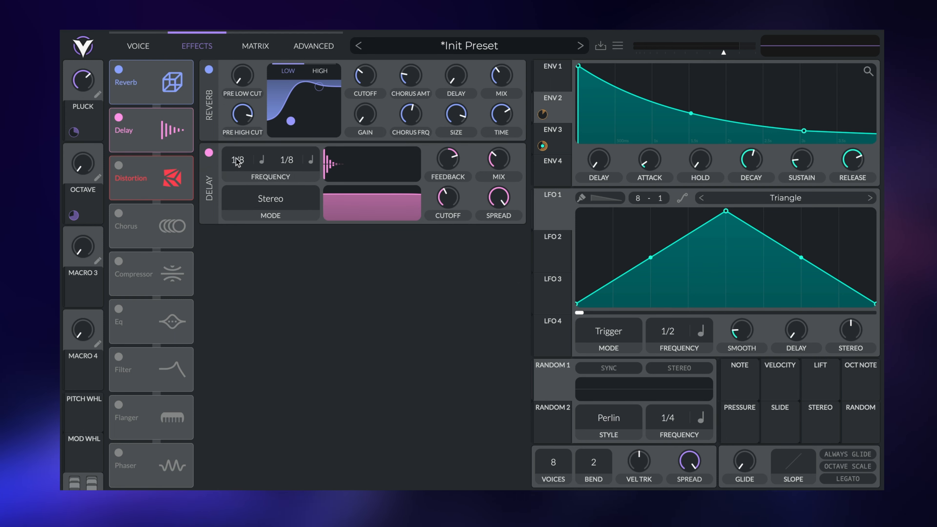
drag(236, 161, 243, 210)
mouse_move(301, 166)
mouse_down()
mouse_move(286, 177)
mouse_move(301, 157)
mouse_up()
click(305, 160)
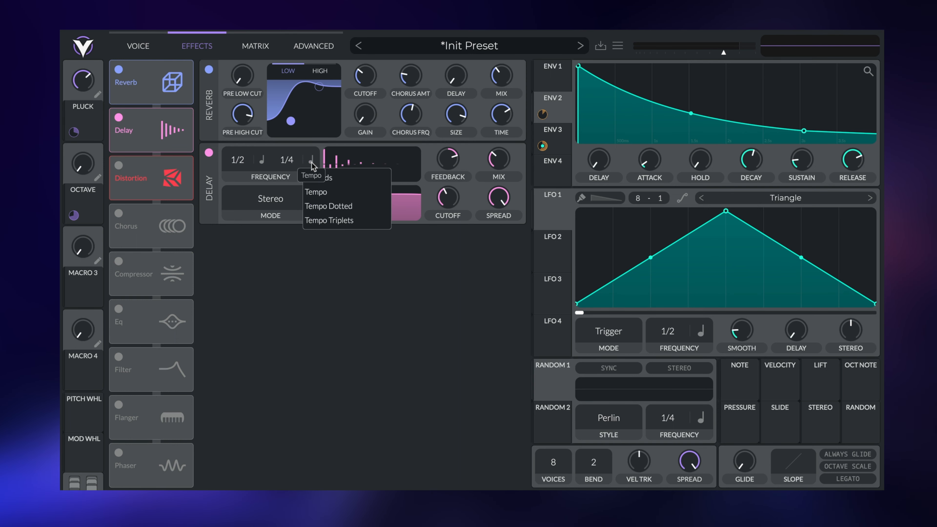
click(325, 205)
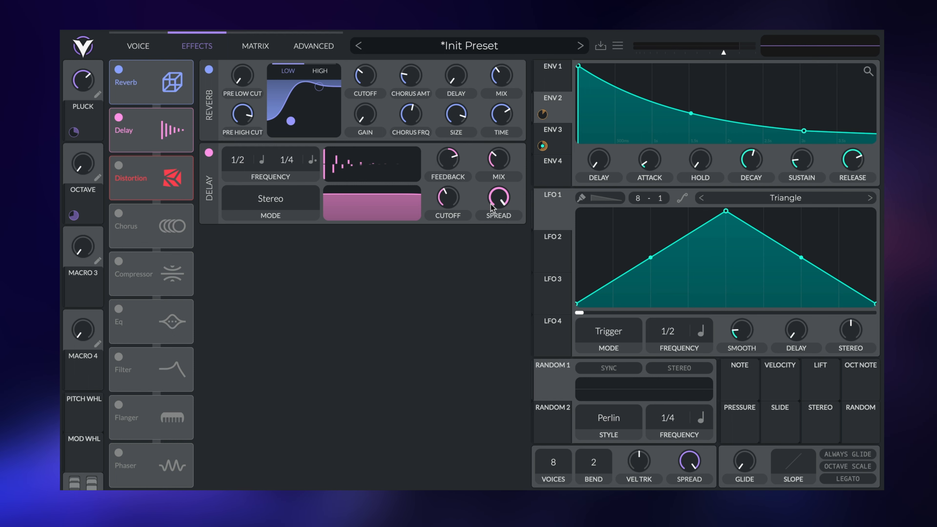
- Set delay spread to 0.606, mix to about 16.5%, and lower the delay filter cutoff
drag(495, 204, 441, 199)
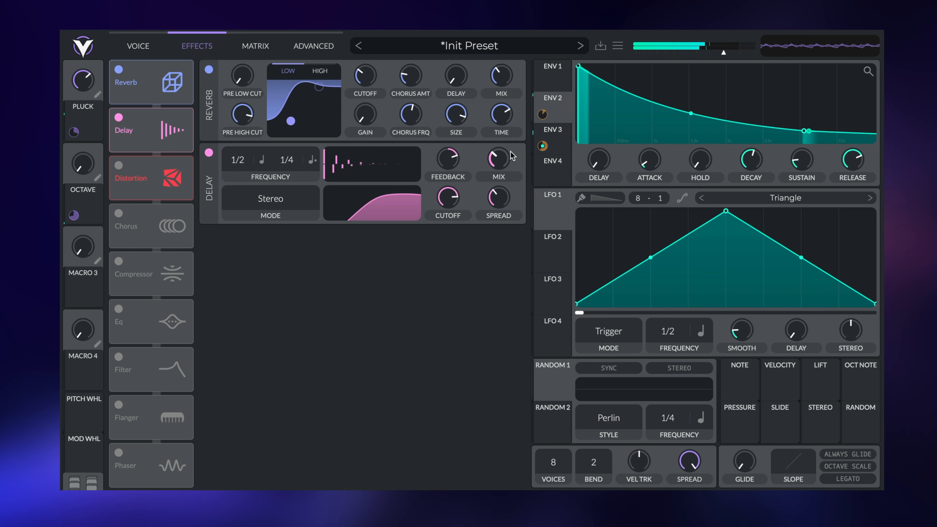
mouse_move(500, 161)
drag(500, 161, 506, 163)
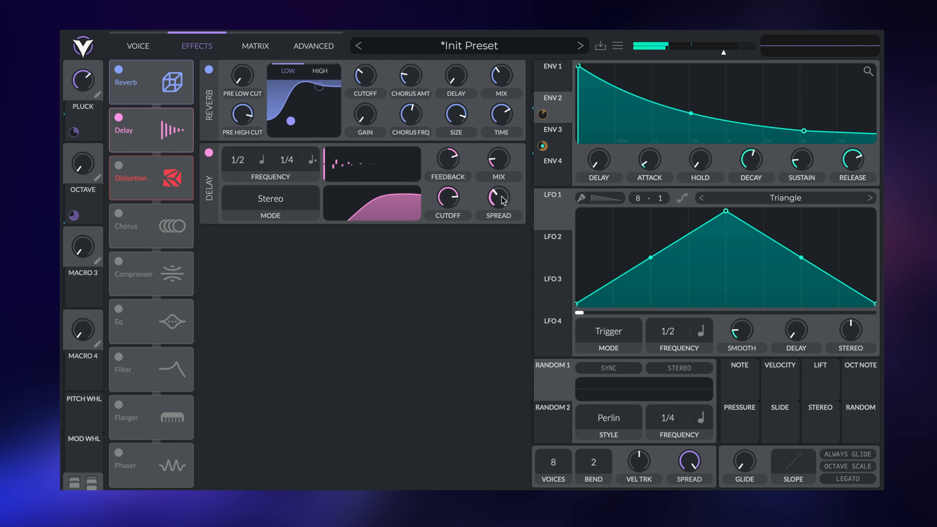
drag(502, 199, 505, 190)
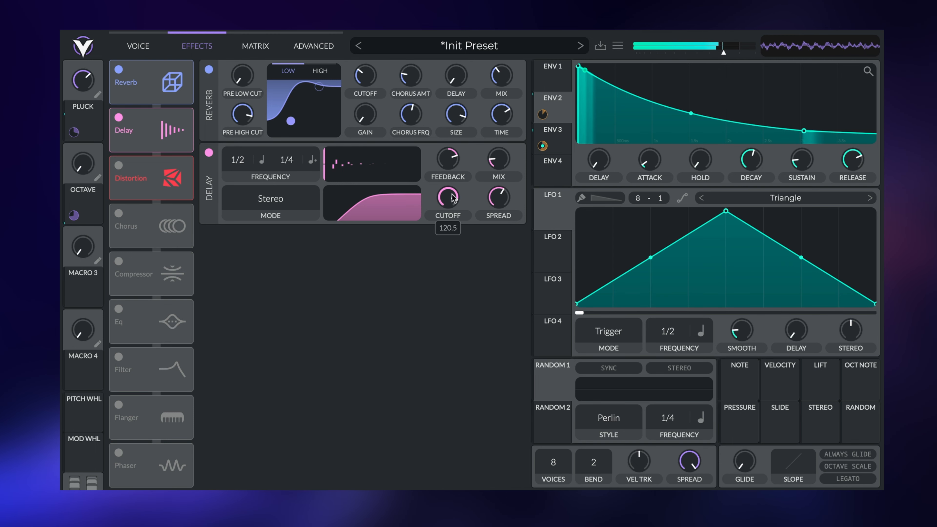
drag(453, 192, 463, 194)
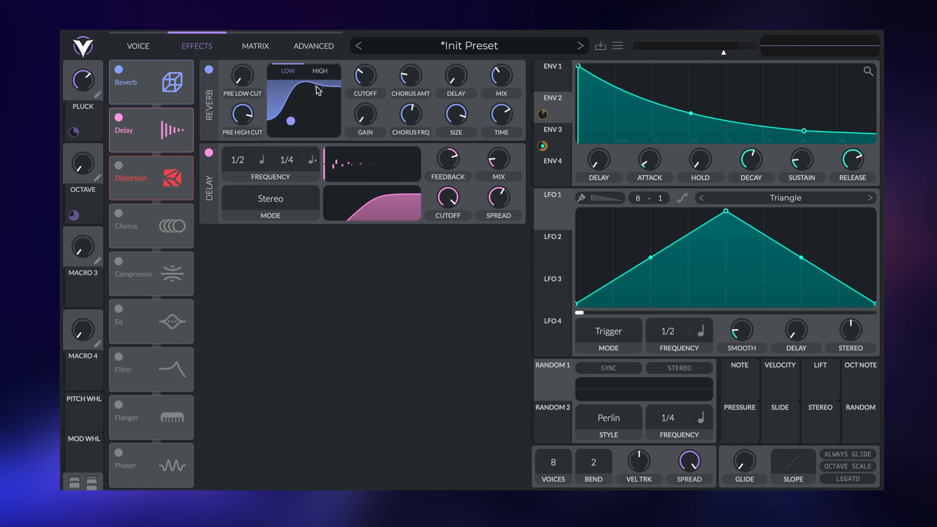
- Switch the distortion type to Down Sample
click(118, 166)
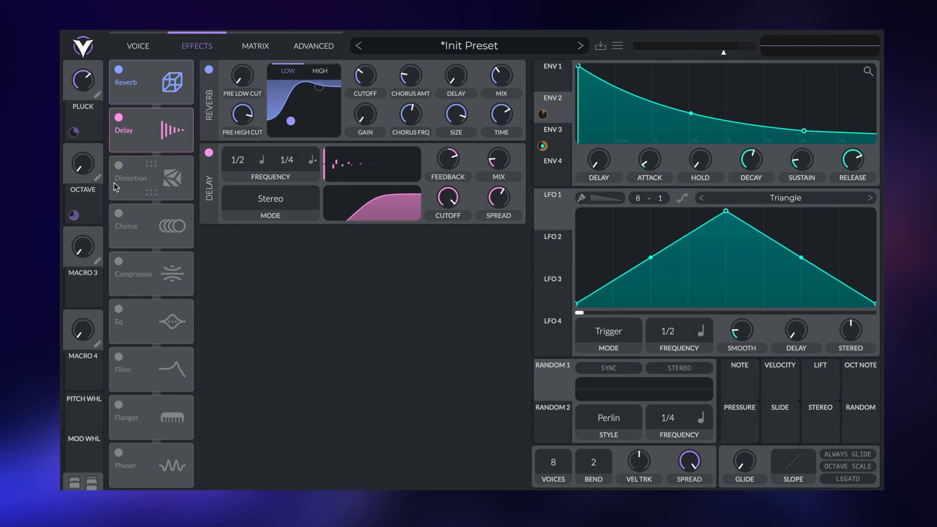
click(118, 166)
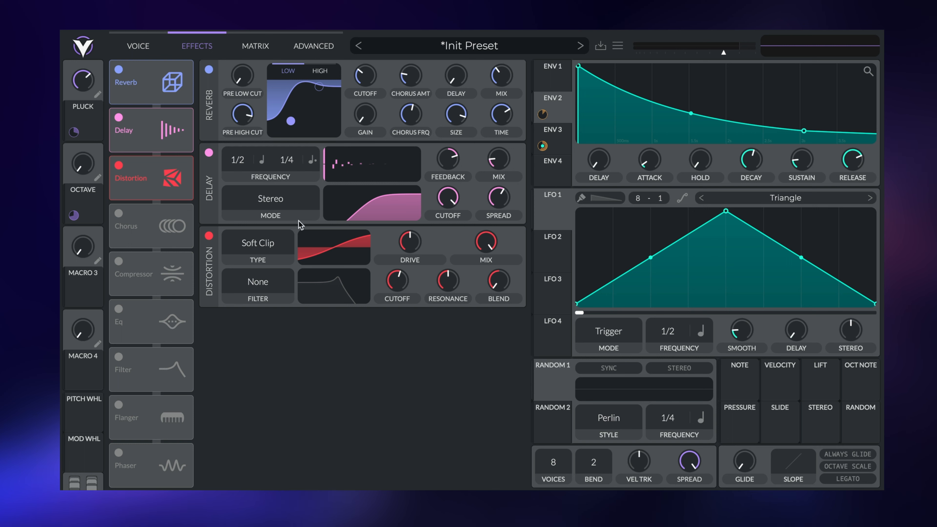
click(254, 242)
click(260, 351)
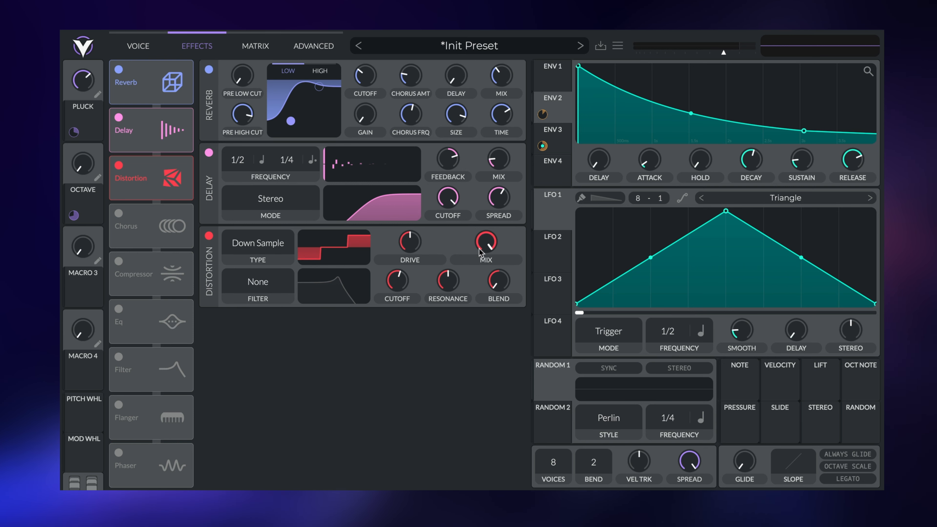
- Zero the distortion mix, assign Macro 3 to it, and raise Macro 3 to hear the downsampling
drag(486, 242, 446, 380)
drag(73, 298, 486, 243)
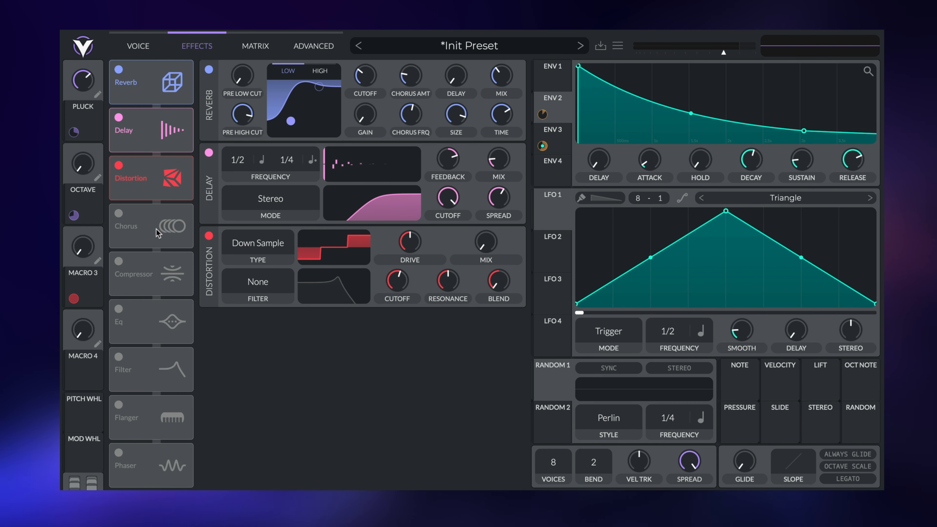
mouse_move(85, 254)
mouse_down()
mouse_move(80, 188)
mouse_move(71, 247)
mouse_up()
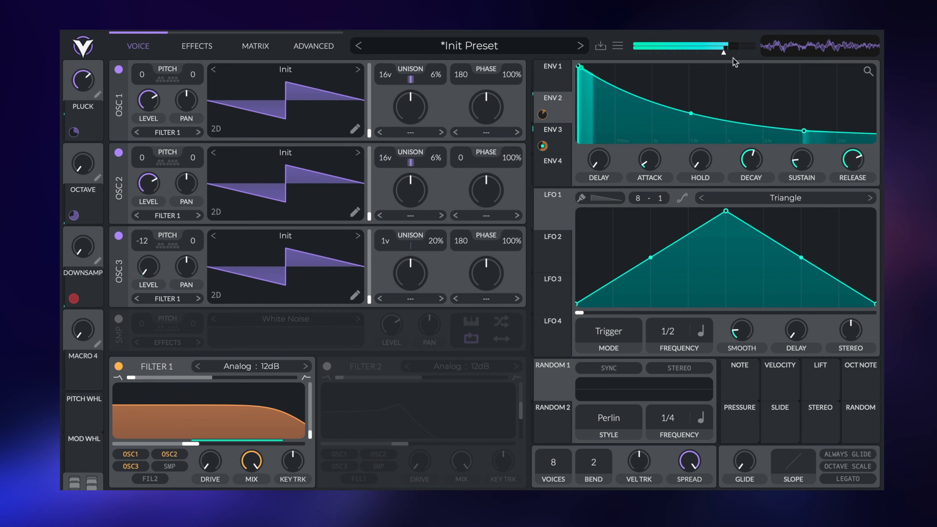
- Lower the master output to about -8.2 dB and turn the PLUCK macro down to about 0.27
drag(723, 53, 717, 53)
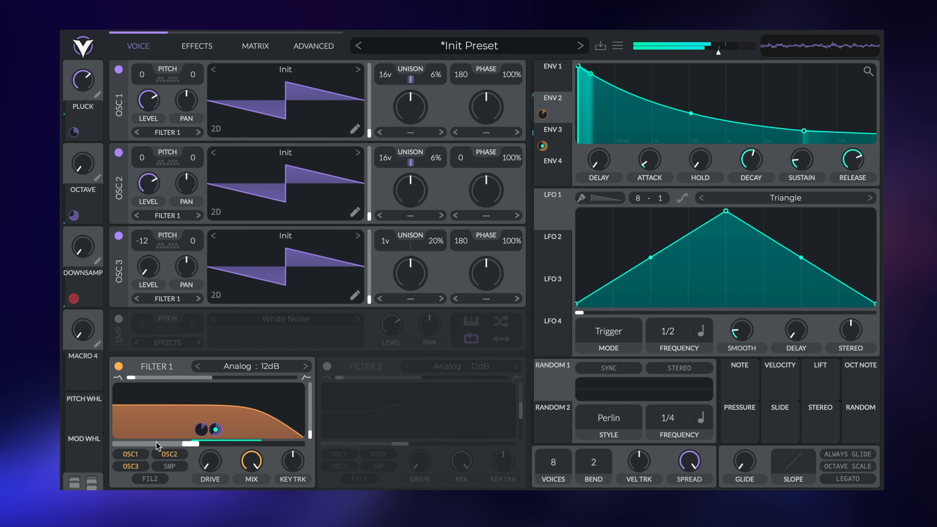
mouse_move(87, 89)
drag(87, 90, 85, 116)
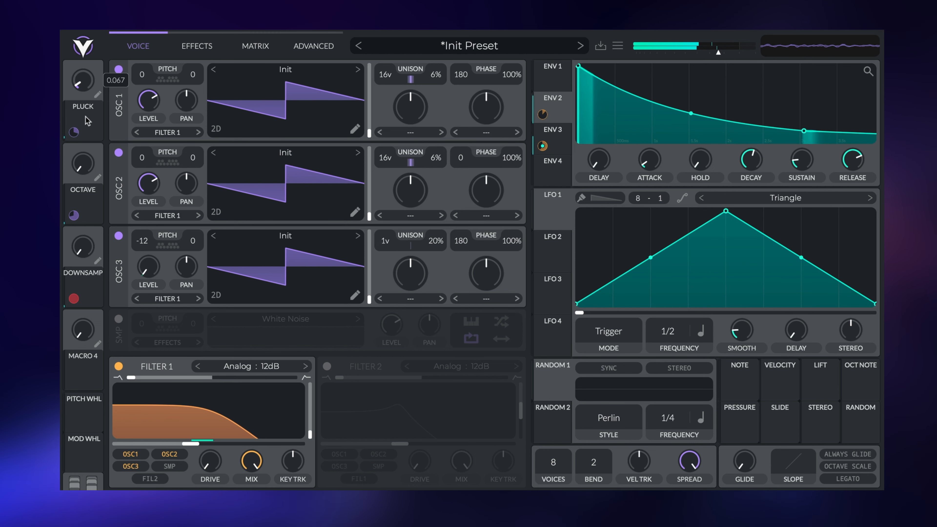